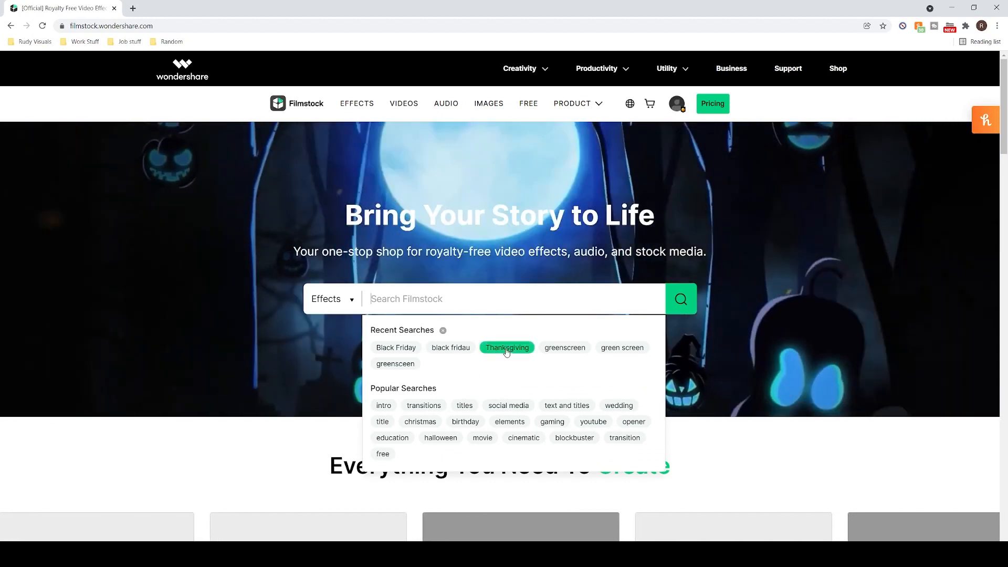
Search the Filmstock effects for "Thanksgiving" and browse the available packs.
click(507, 348)
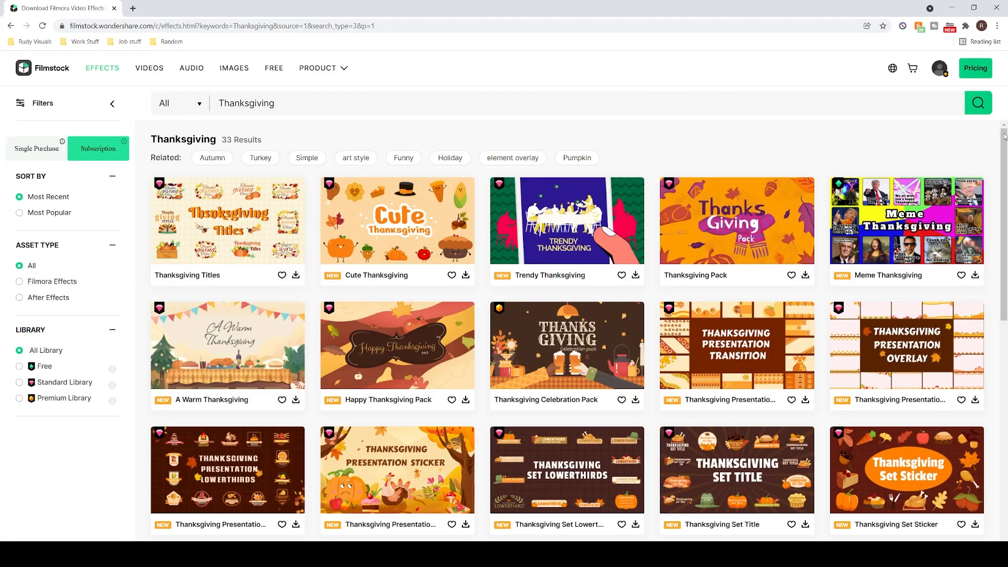
drag(1006, 165, 963, 203)
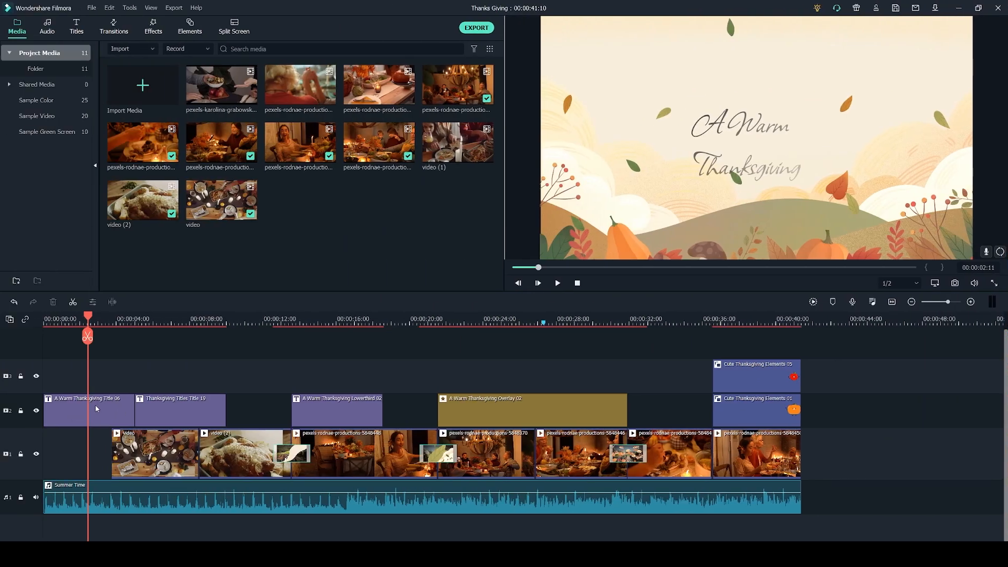
Mute the Summer Time audio track and play the project from its start.
click(35, 497)
drag(89, 316, 43, 318)
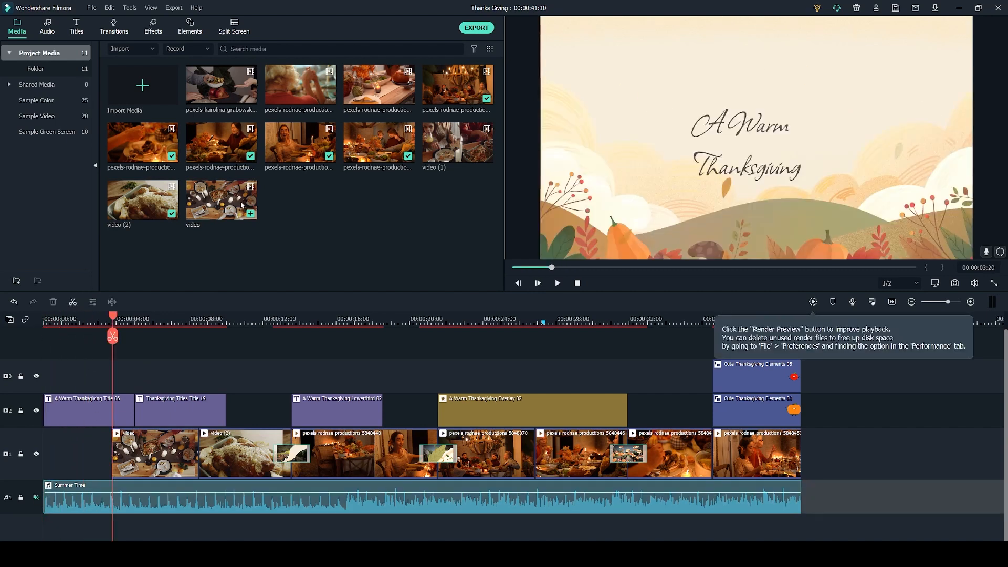
Preview the full-screen titles in the A Warm Thanksgiving title pack.
click(76, 27)
scroll(49, 194, down, 3)
click(51, 195)
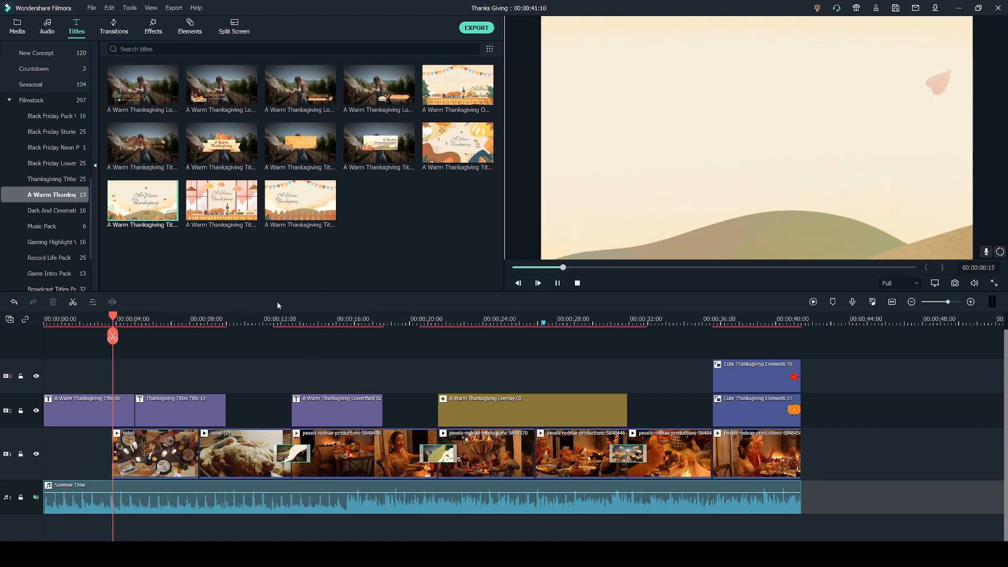
click(457, 144)
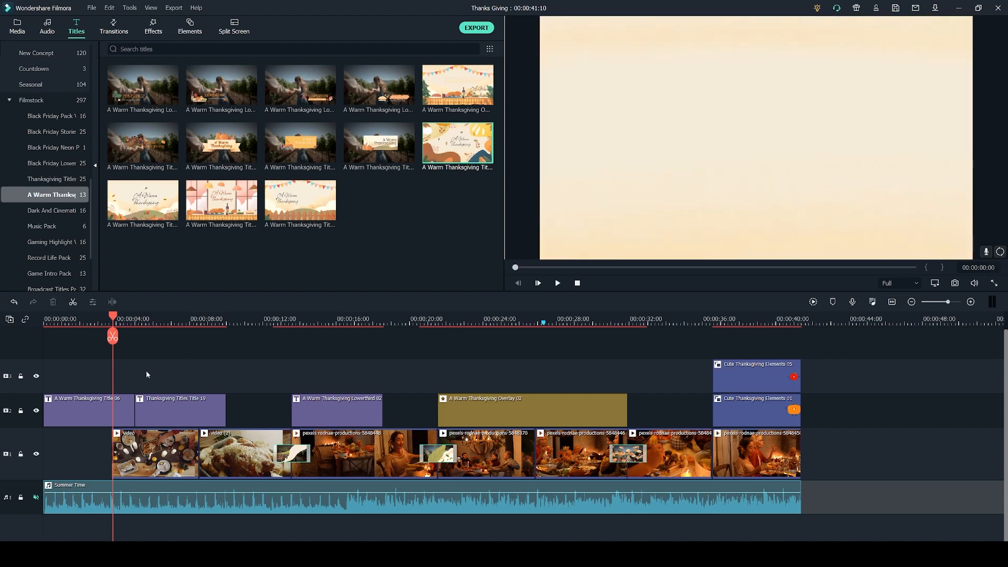
Delete the first title clip on track 2 and place A Warm Thanksgiving Title 06 from the title pack at the timeline start.
click(126, 382)
drag(113, 317, 123, 318)
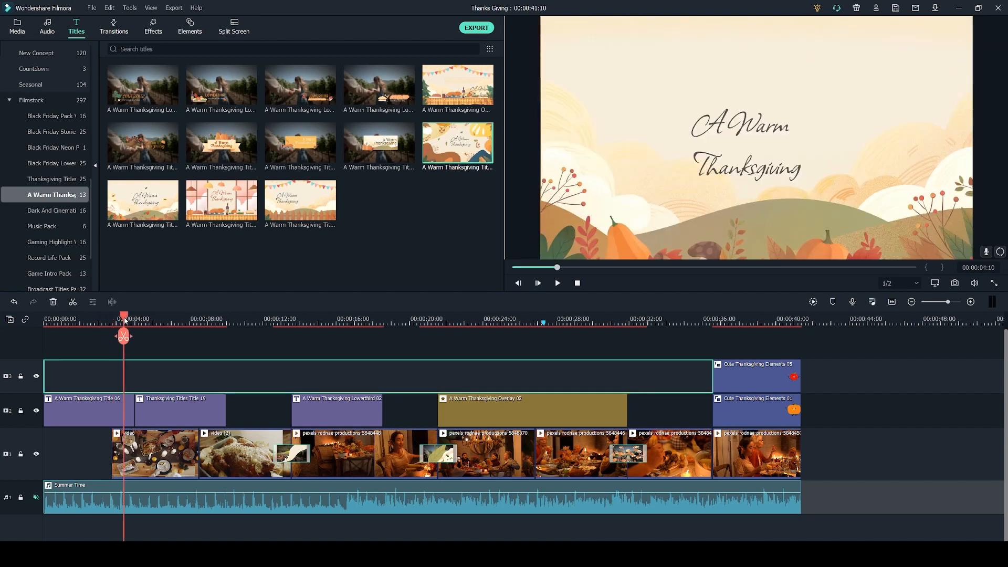
click(86, 415)
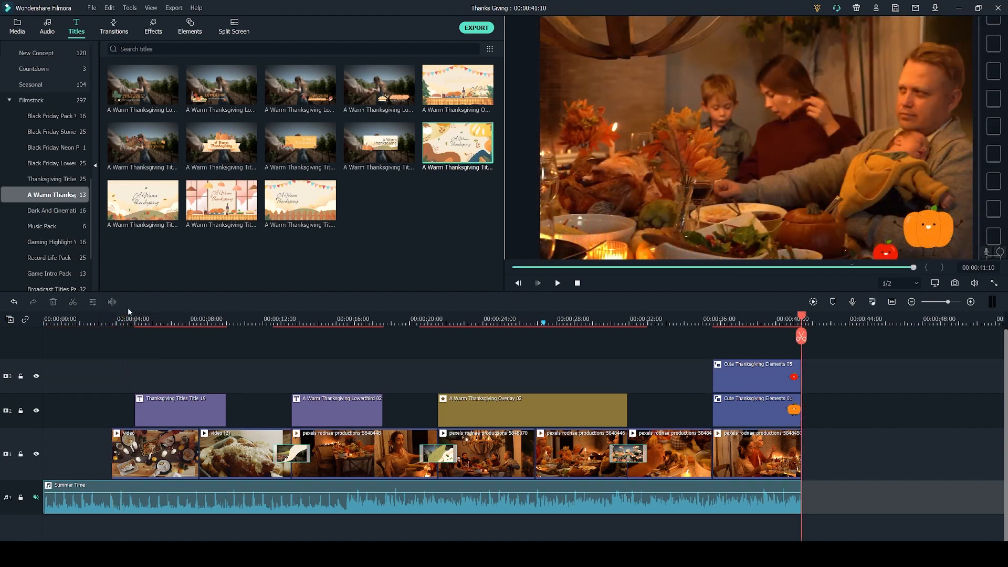
click(120, 321)
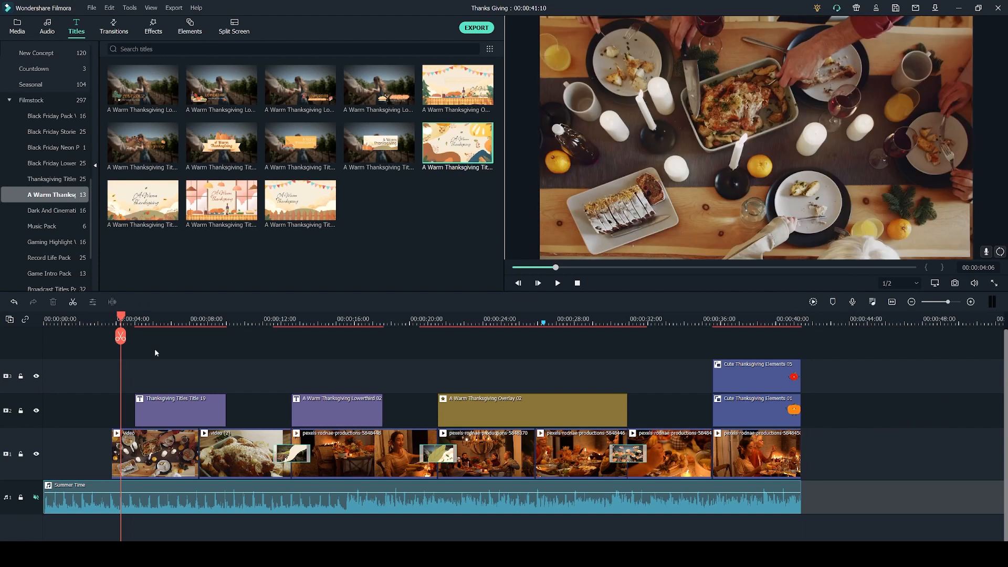
click(131, 203)
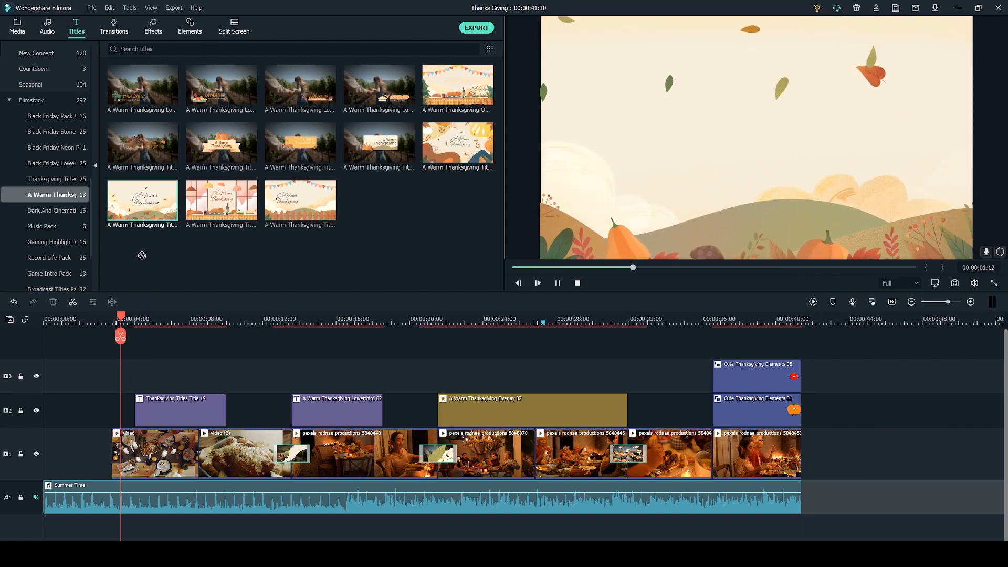
drag(131, 339, 108, 419)
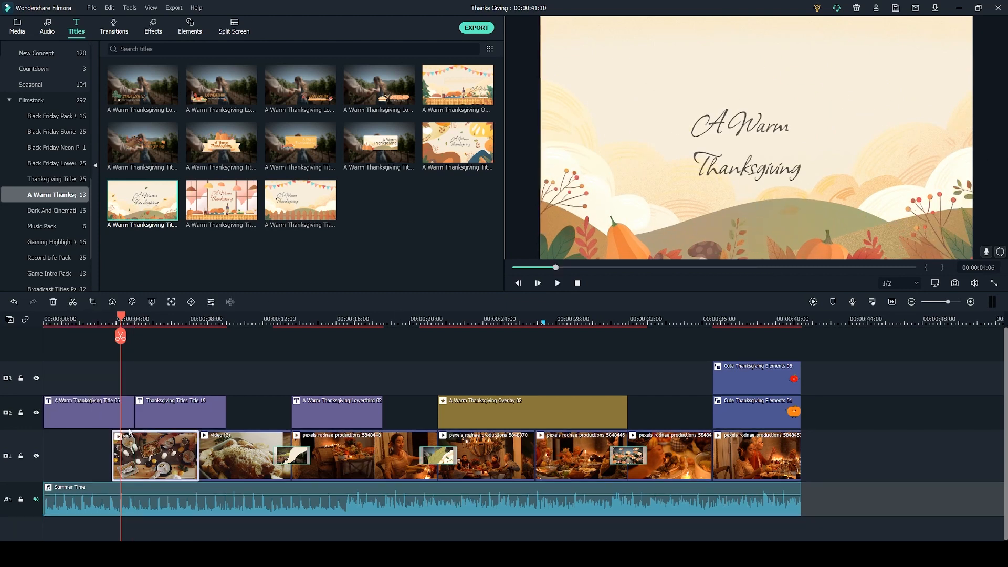
Change the opening title's first line to "Happy" so the text reads "Happy Thanksgiving".
double_click(105, 419)
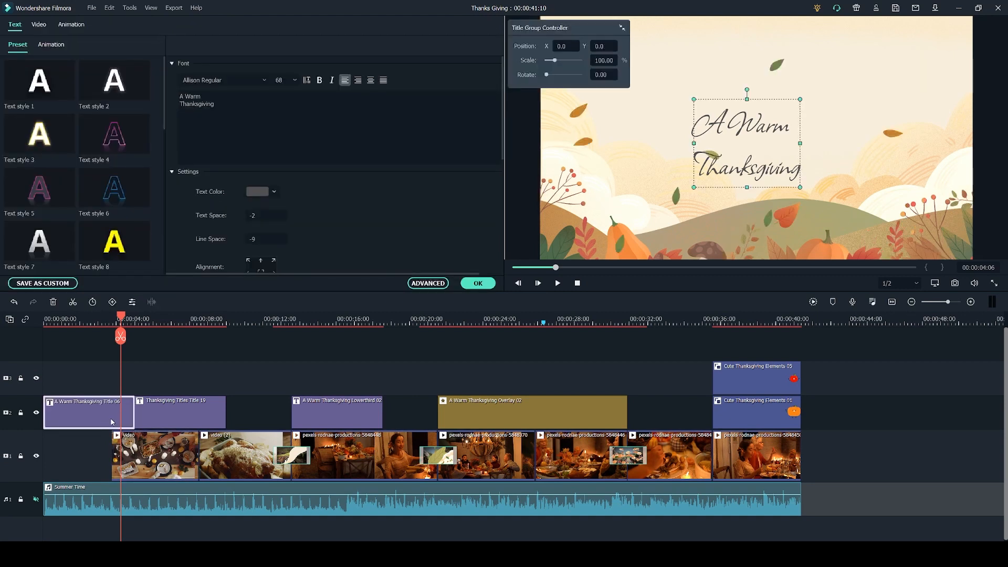
click(211, 96)
key(BackSpace)
key(BackSpace)
key(BackSpace)
key(BackSpace)
key(BackSpace)
key(BackSpace)
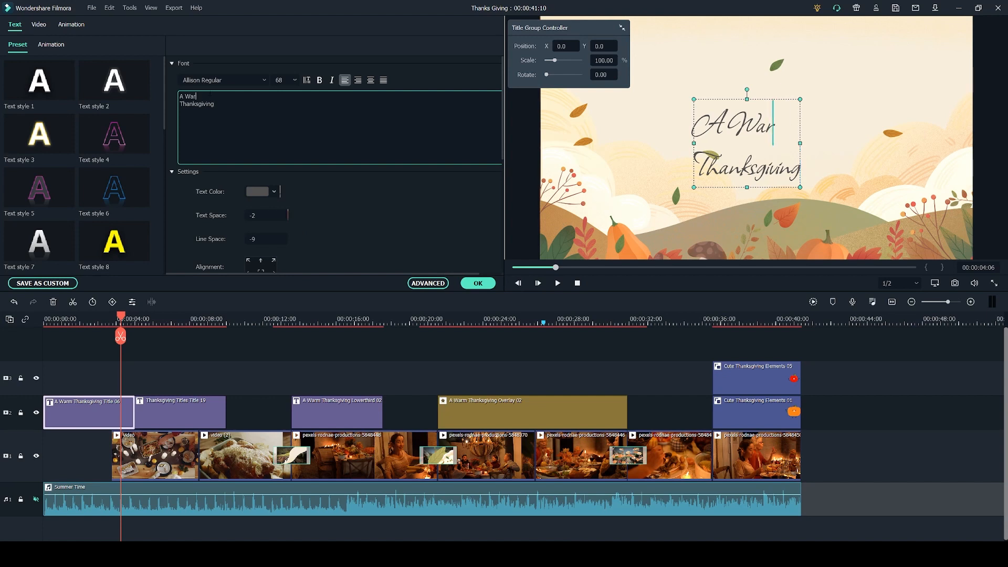
text(Happy)
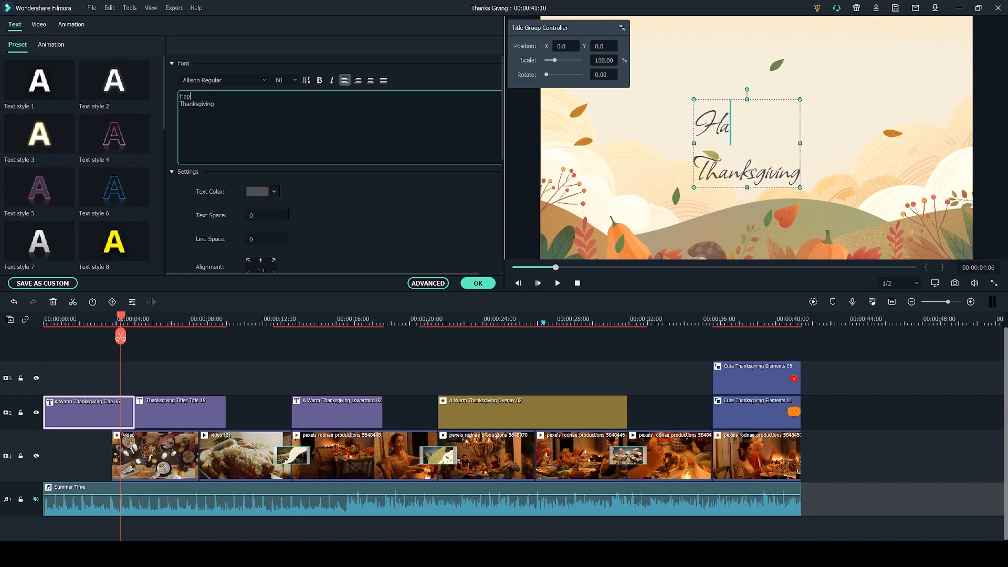
Justify the opening title's text and open its font and text colour choices.
click(383, 81)
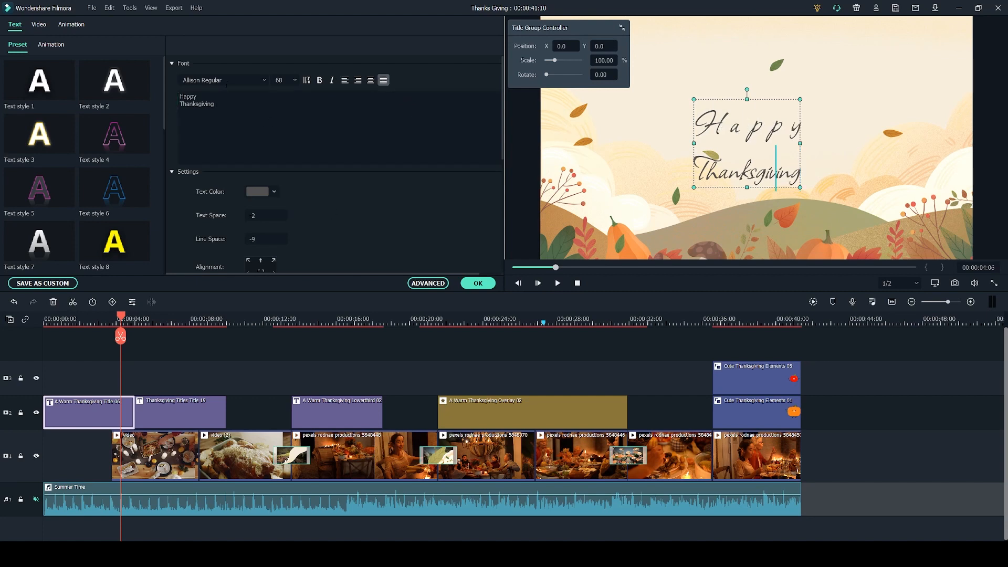
click(222, 79)
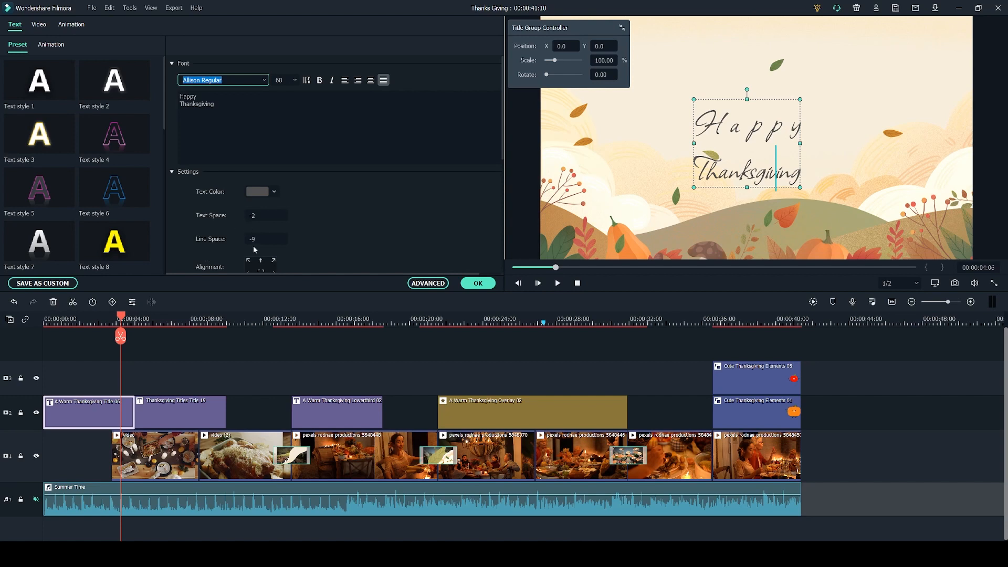
click(274, 191)
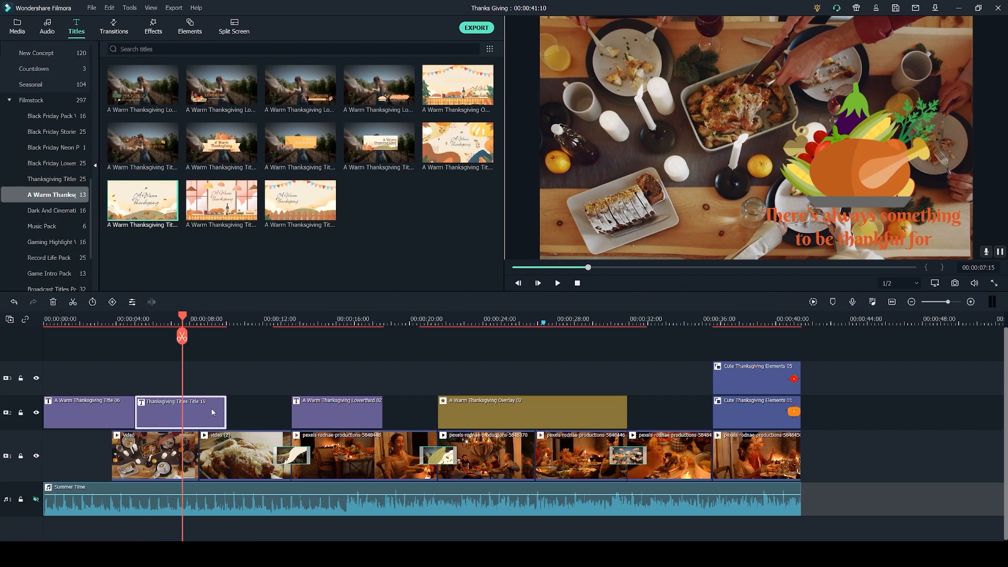
Delete the second title clip and put Thanksgiving Titles Title 19, the roast turkey design, in its place after the opening title.
key(Delete)
click(64, 184)
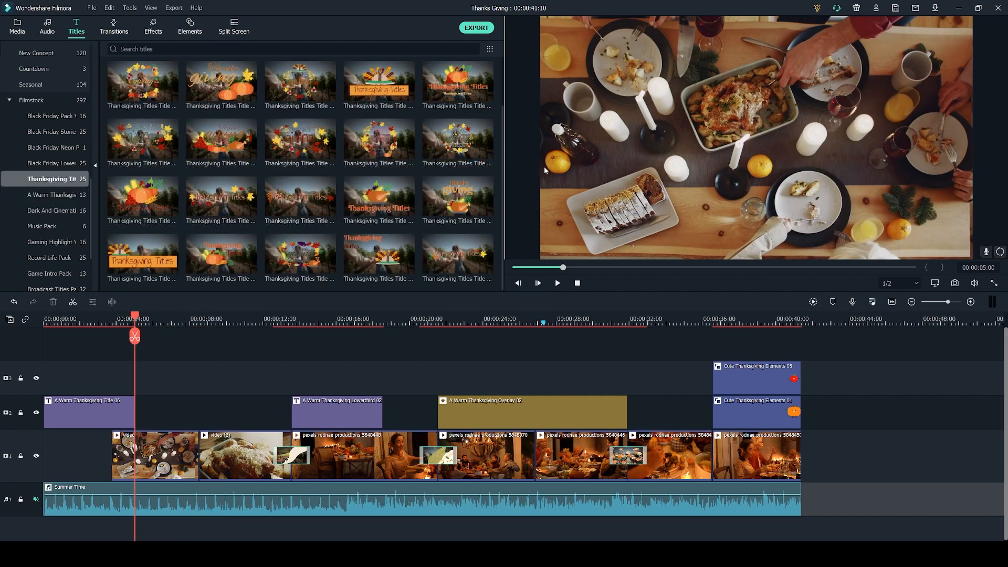
click(379, 196)
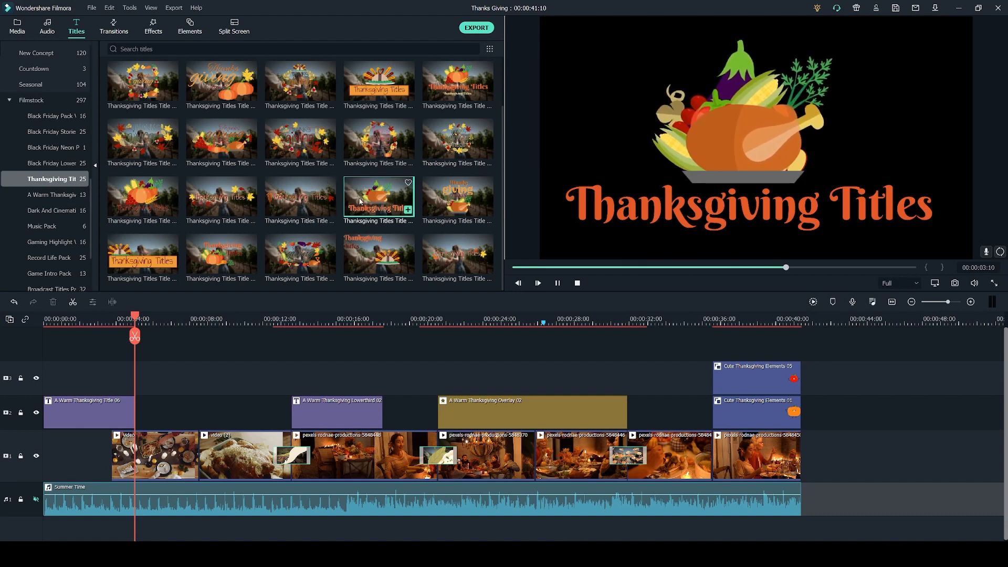
click(330, 202)
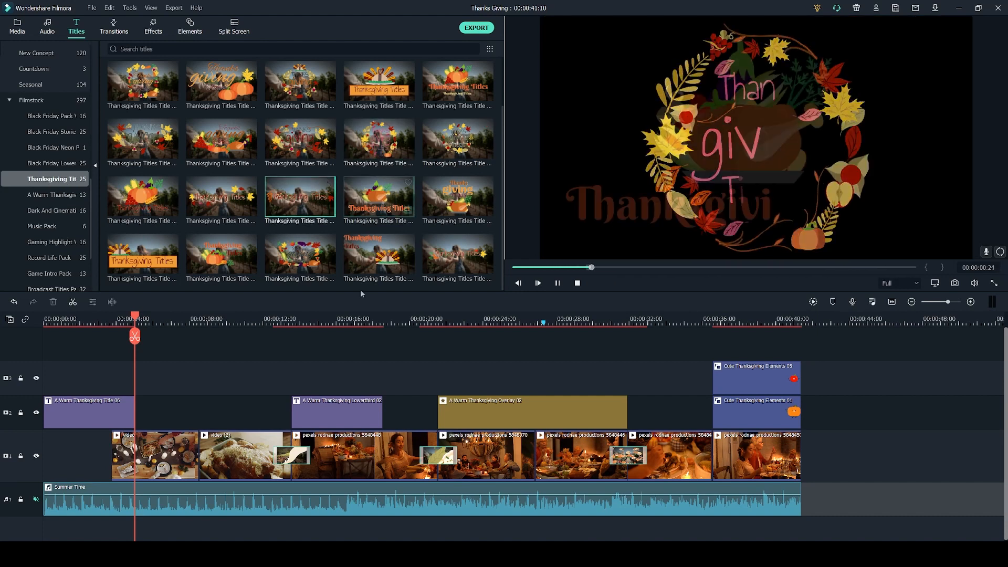
click(382, 188)
drag(383, 187, 189, 419)
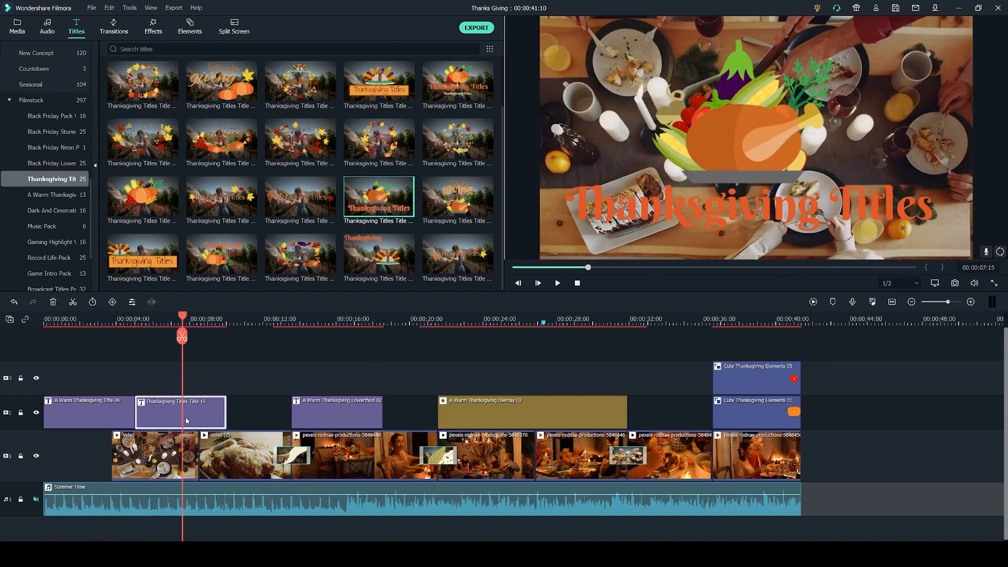
Replace the turkey title's text with "There's always something to be thankful for" on two lines.
double_click(186, 420)
click(244, 159)
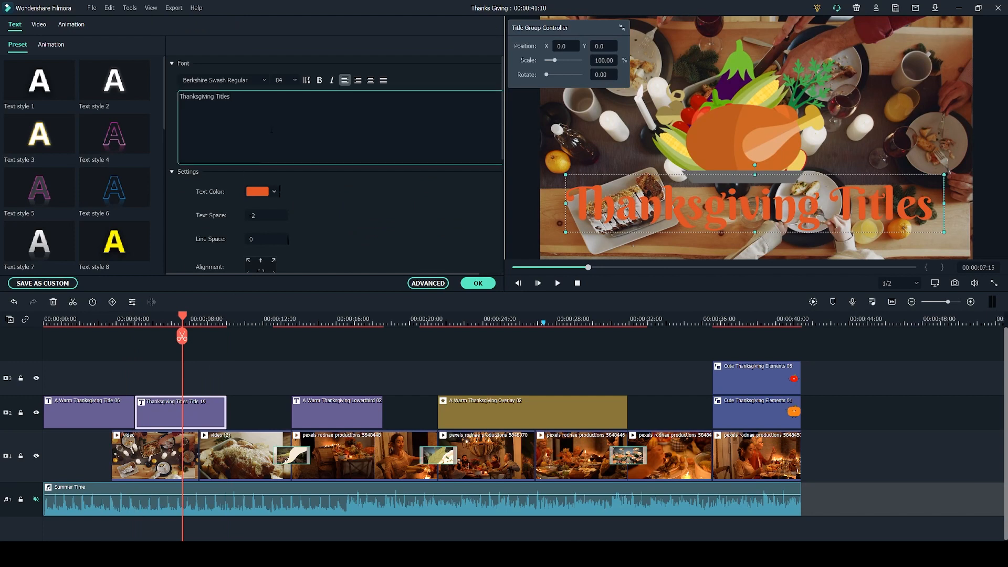
key(ctrl+a)
text(There's always something to be thankful for)
Set the turkey title's font size to 48, shift the text slightly, and adjust the title group's scale.
click(284, 80)
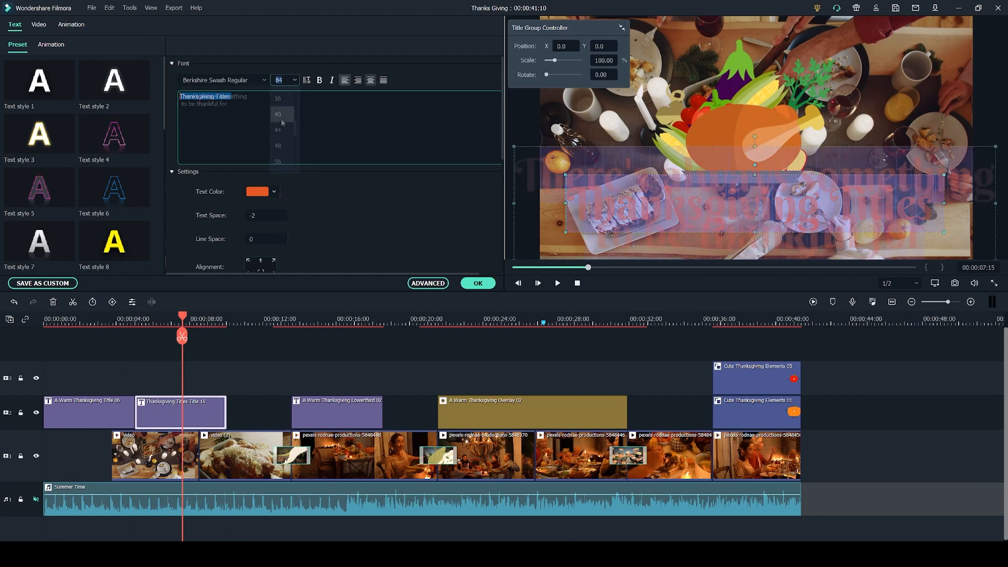
click(280, 147)
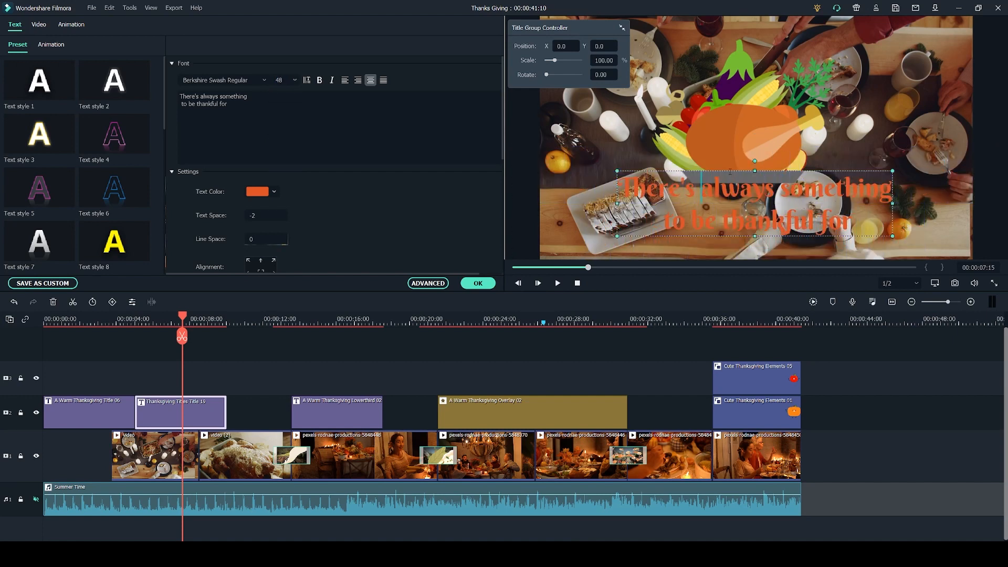
mouse_move(727, 171)
mouse_down()
mouse_move(696, 181)
mouse_move(720, 159)
mouse_move(721, 189)
mouse_move(718, 176)
mouse_up()
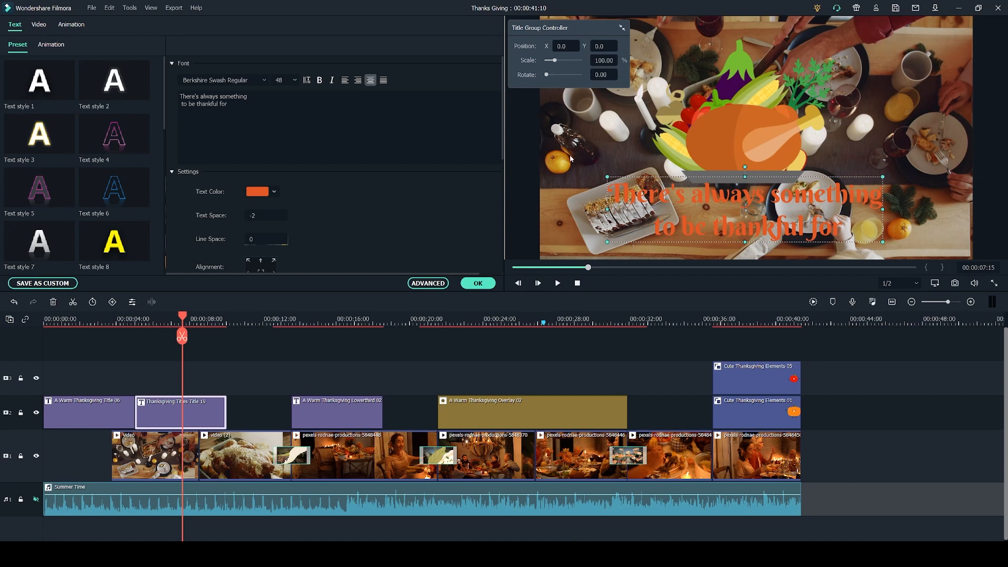
drag(557, 62, 614, 45)
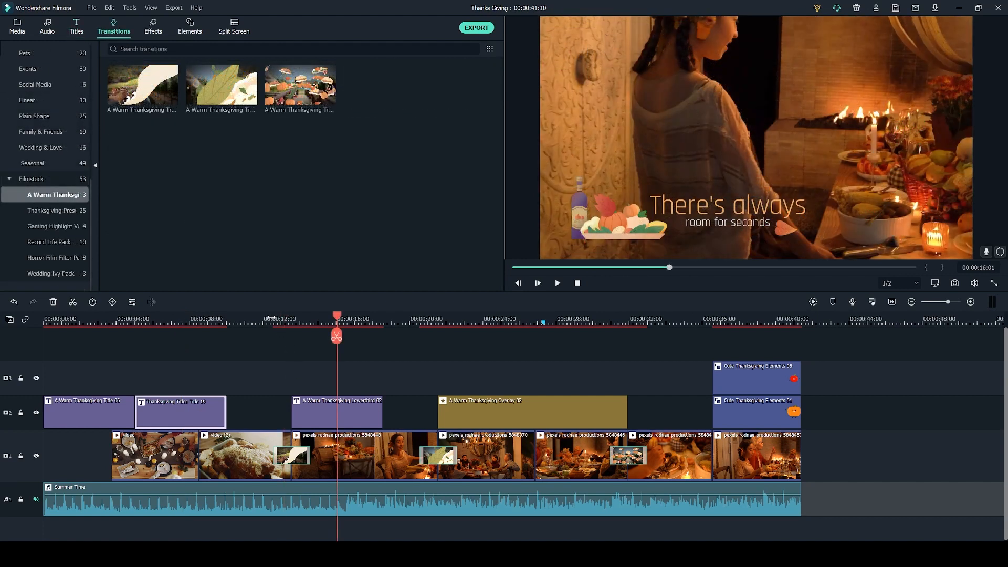
Delete the transition between the second and third video clips and apply the cream wave A Warm Thanksgiving transition there.
click(270, 317)
key(space)
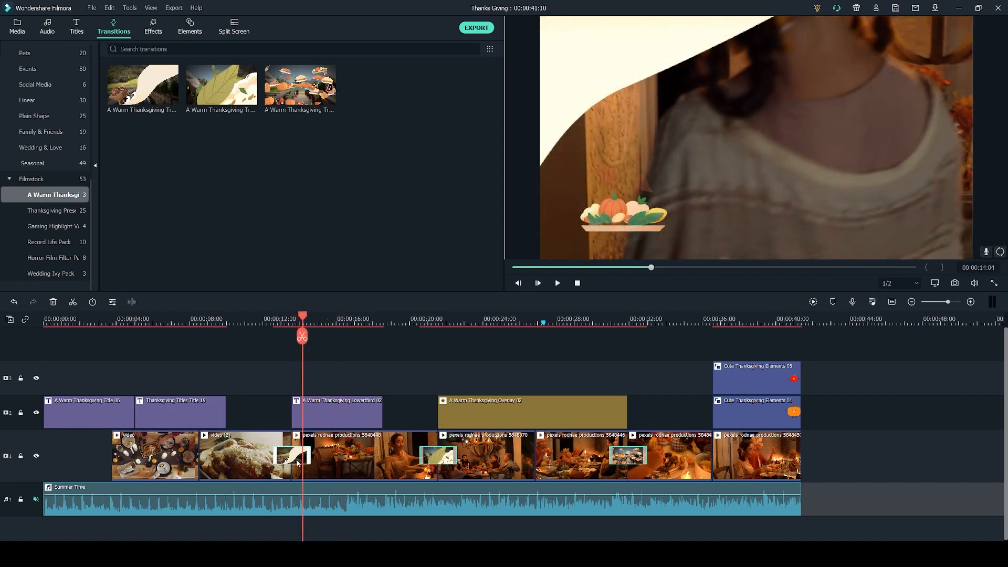
key(Delete)
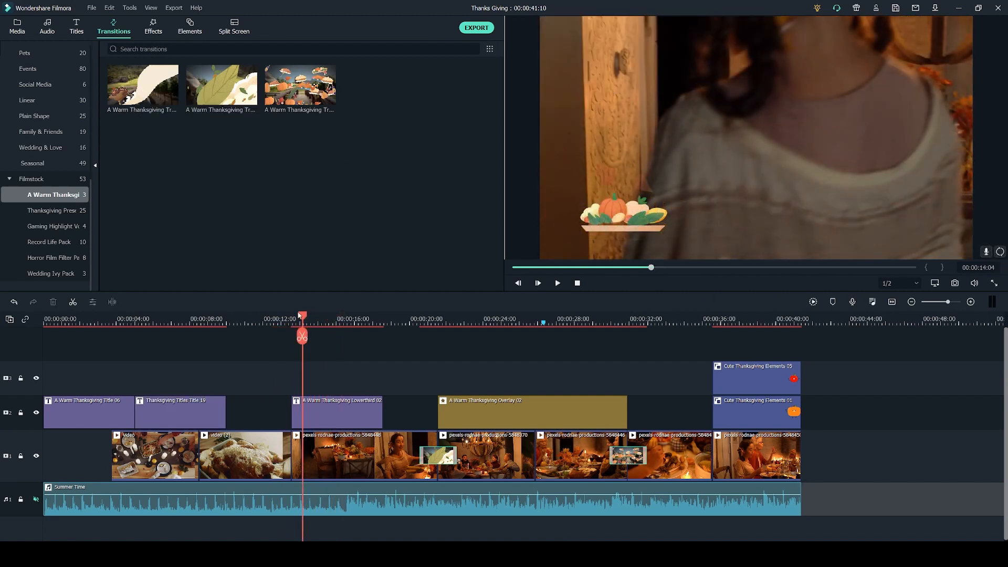
click(138, 74)
drag(144, 84, 360, 458)
drag(360, 458, 360, 458)
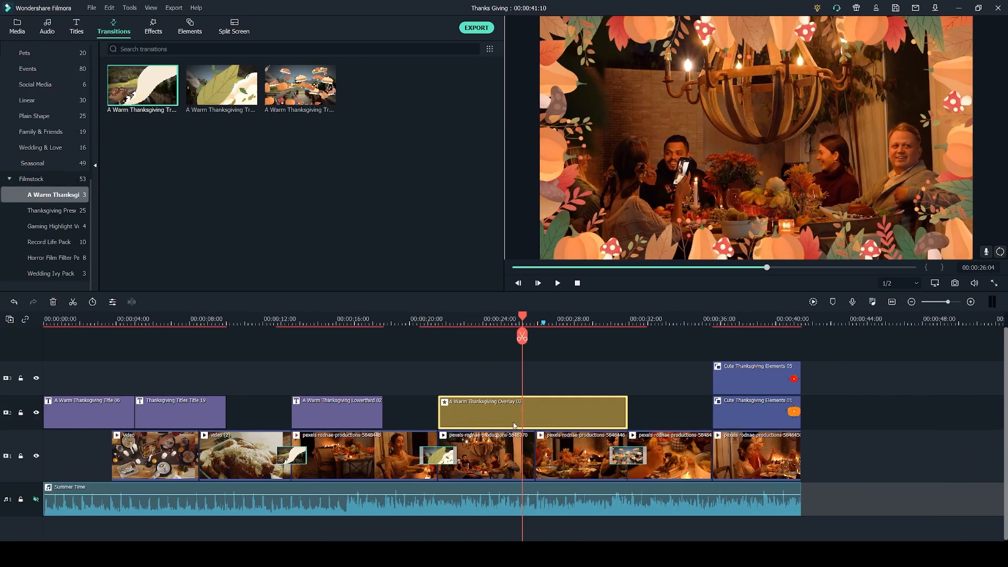
Replace the overlay clip with the pumpkin-border A Warm Thanksgiving Overlay 02 and extend it to the start of the second-to-last video clip.
key(Delete)
click(153, 27)
drag(221, 90, 238, 124)
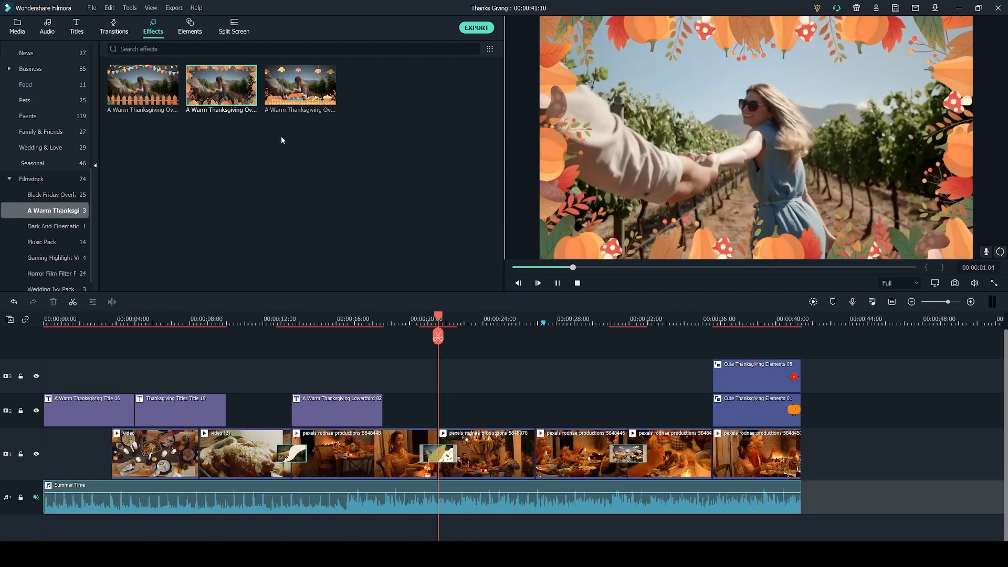
drag(199, 84, 443, 426)
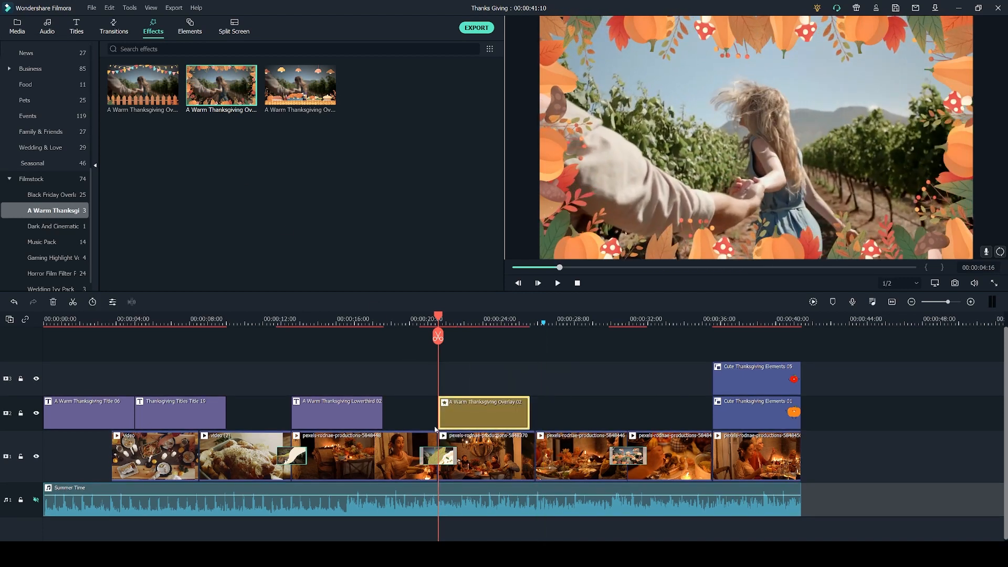
mouse_move(530, 414)
mouse_down()
mouse_move(658, 423)
mouse_move(522, 426)
mouse_up()
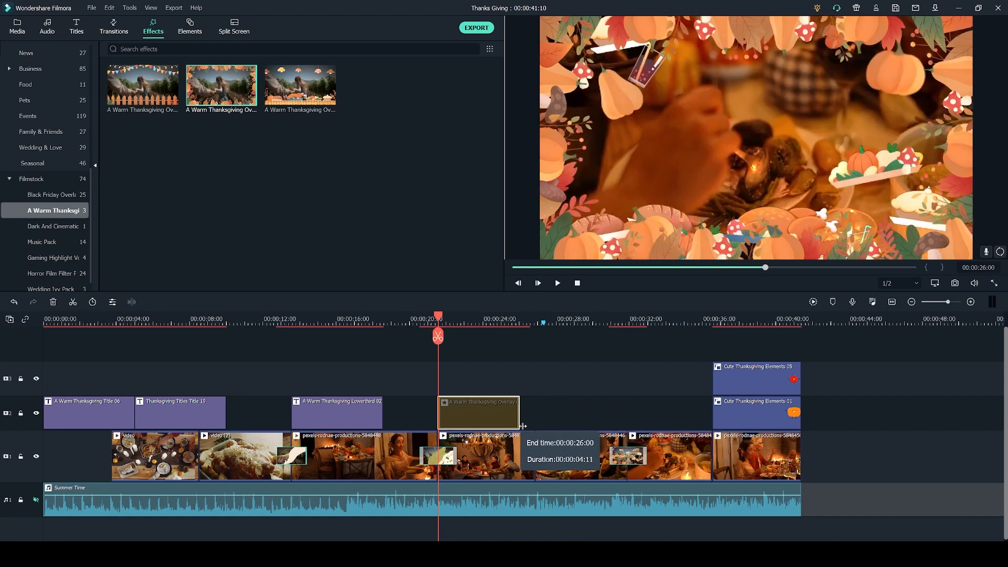
drag(522, 426, 612, 426)
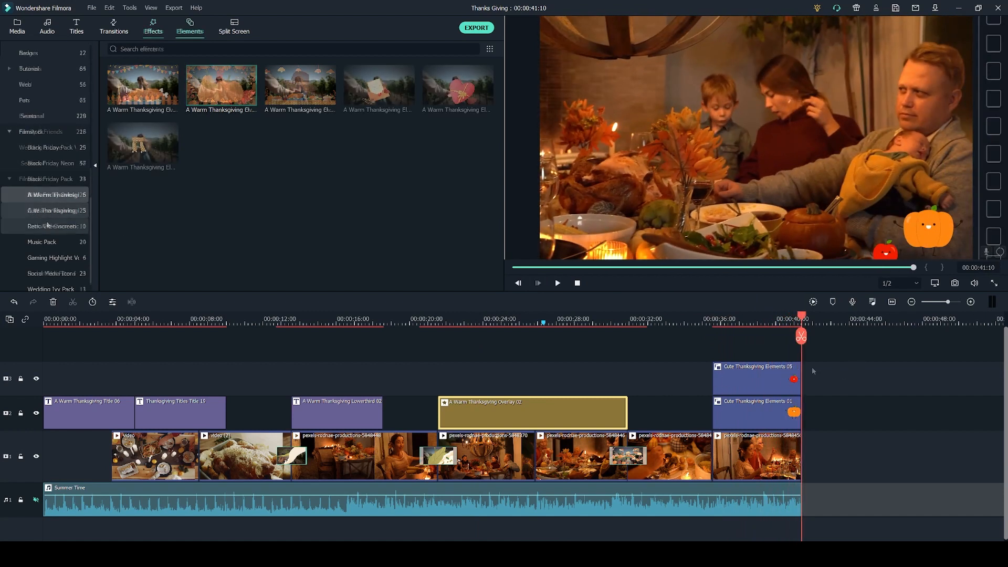
Open the Filmstock Cute Thanksgiving elements pack and delete both element clips above the last video clip.
click(50, 212)
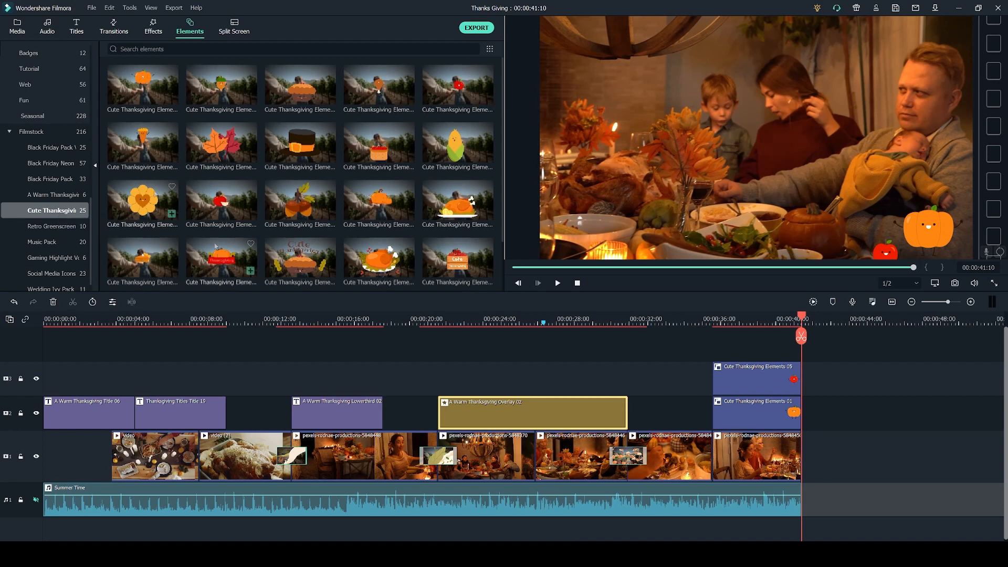
mouse_move(175, 83)
mouse_move(460, 82)
drag(751, 345, 747, 411)
key(Delete)
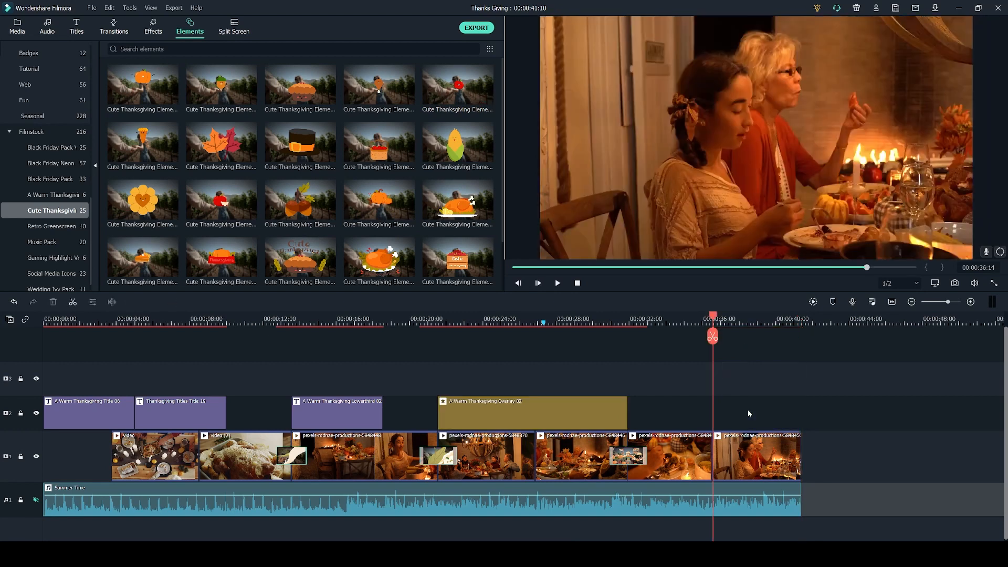
Add the smiling pumpkin Cute Thanksgiving Elements 01 above the last video clip and trim it to that clip's end.
click(140, 85)
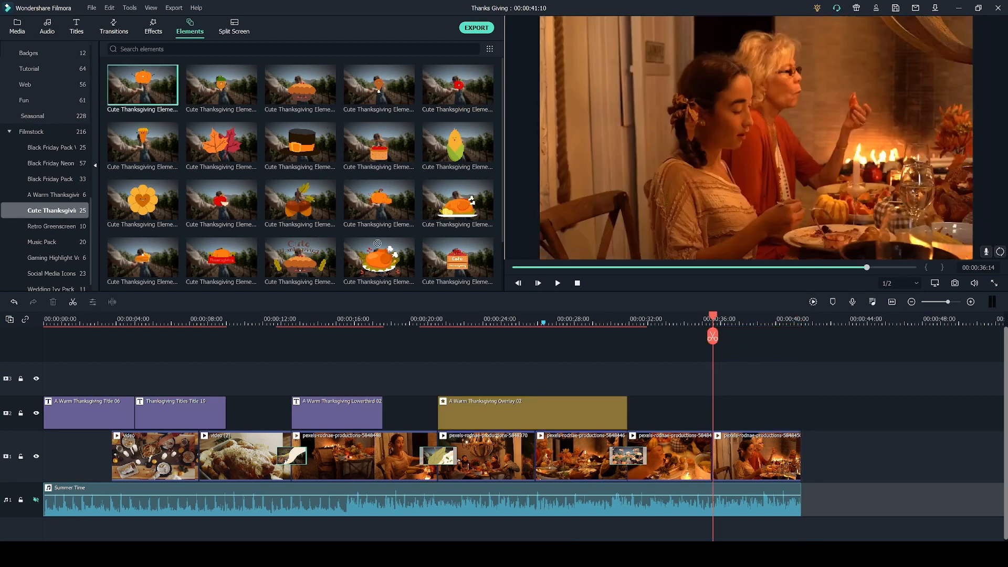
drag(177, 112, 716, 405)
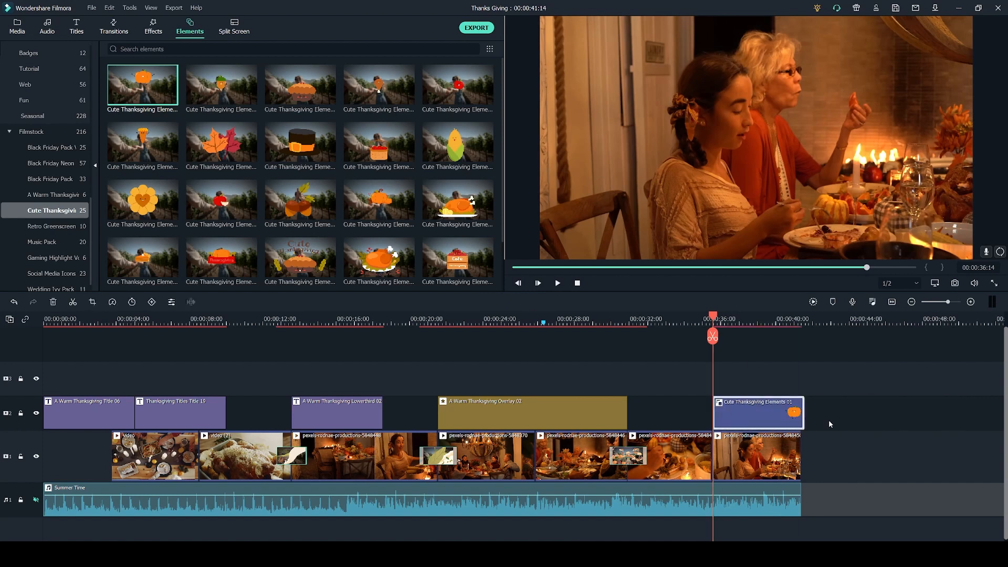
drag(803, 412, 875, 418)
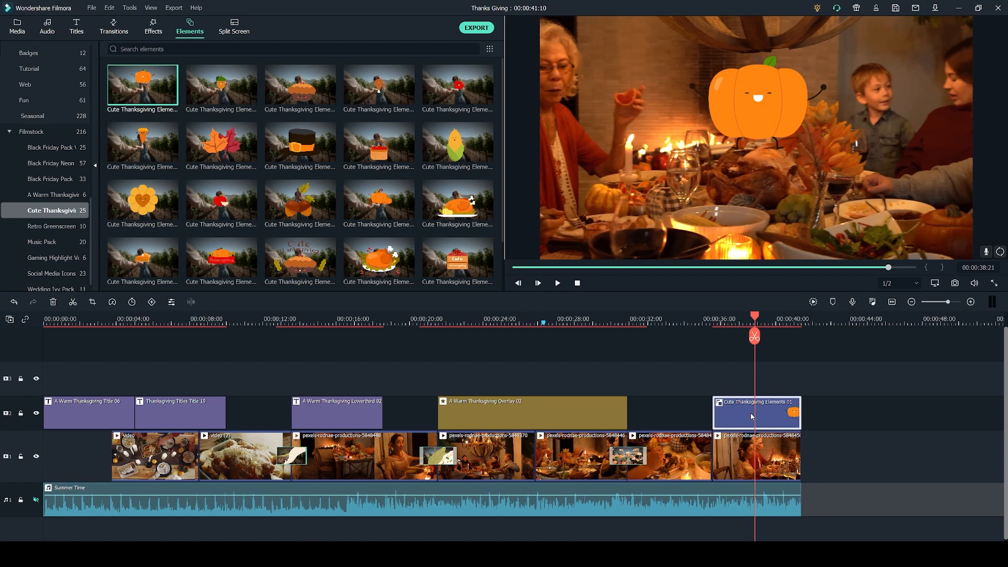
Scale the pumpkin element to about 79% and place it in the lower-right corner of the video frame.
double_click(750, 416)
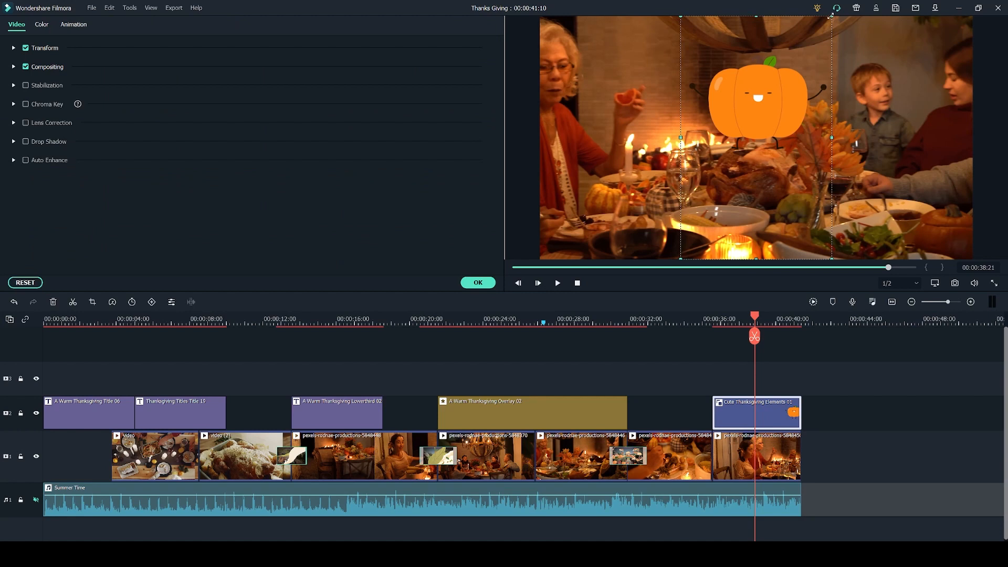
drag(831, 16, 799, 85)
drag(714, 189, 779, 154)
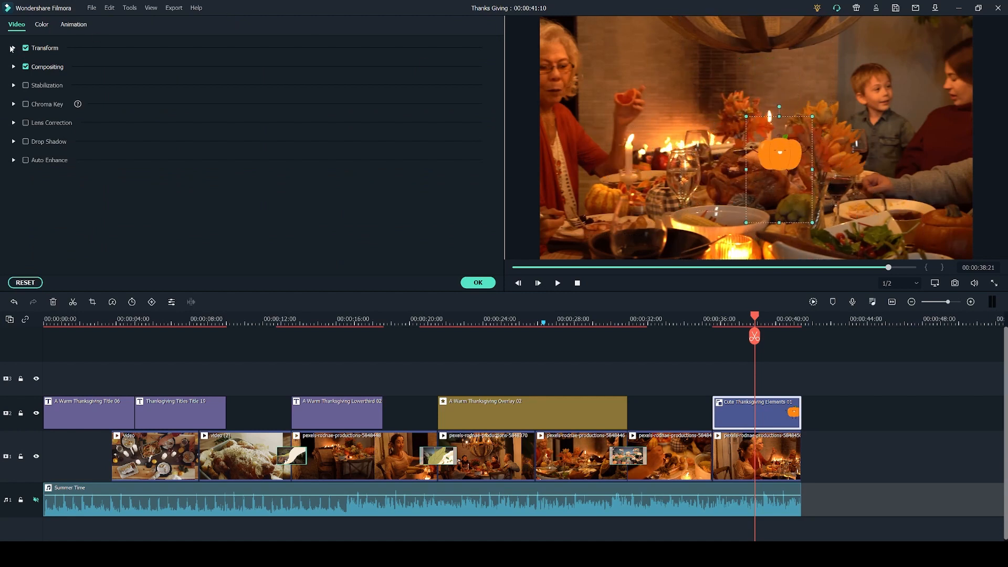
click(14, 48)
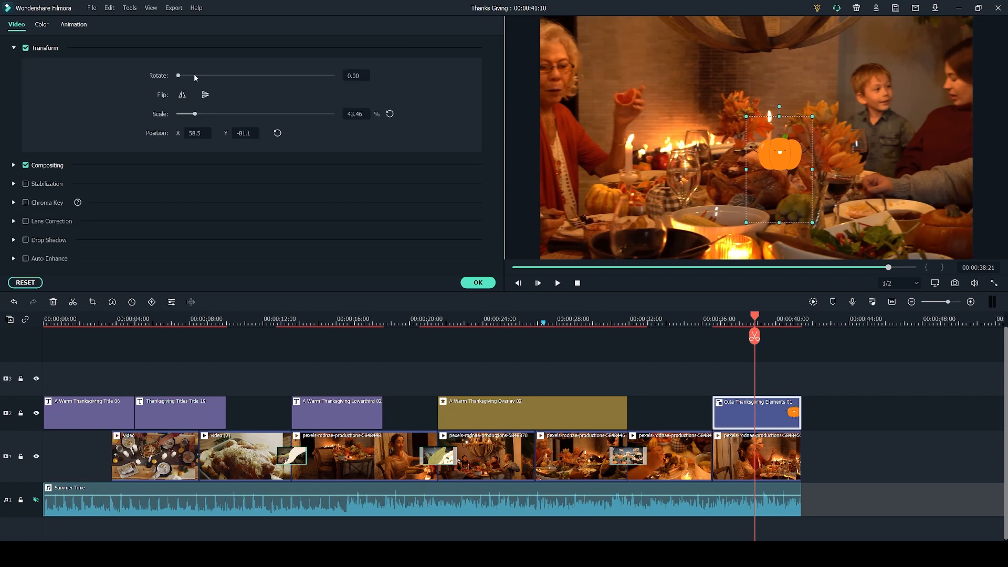
drag(195, 114, 214, 134)
drag(807, 144, 896, 208)
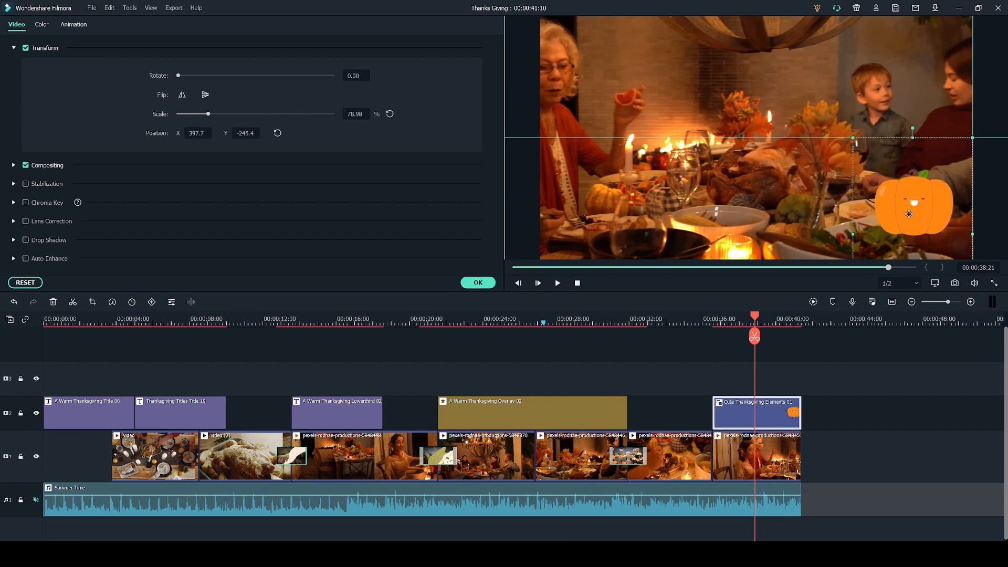
click(478, 282)
Add the red tomato Cute Thanksgiving Elements 05 on the track above the pumpkin, starting with the last video clip.
drag(452, 89, 720, 387)
drag(720, 388, 720, 388)
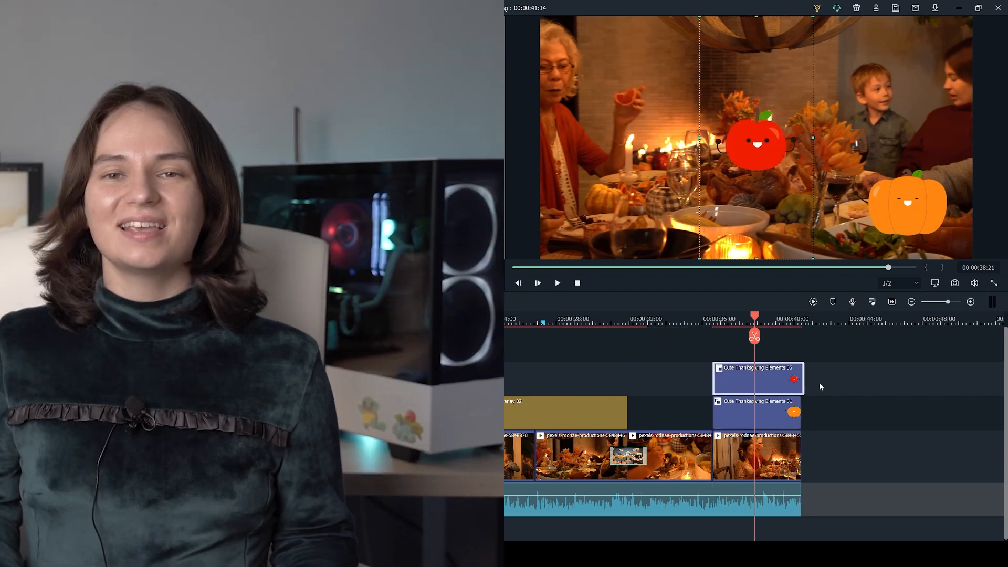